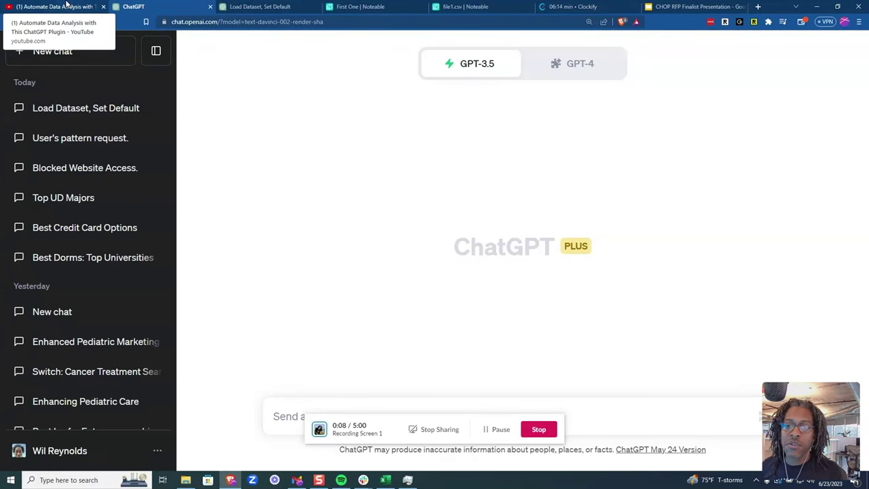
Look over the YouTube tutorial on automating data analysis, the ChatGPT start page and the First One project in Noteable.
{"action": "left_click", "coordinate": [66, 6]}
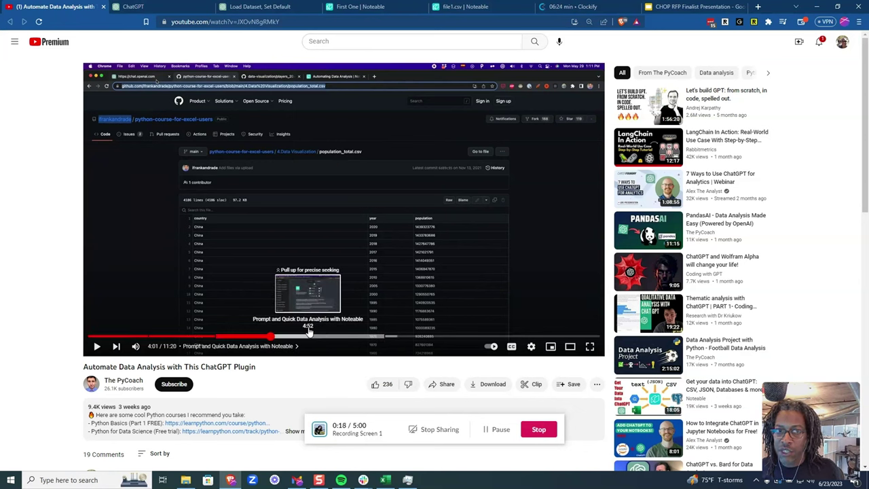
{"action": "left_click", "coordinate": [162, 6]}
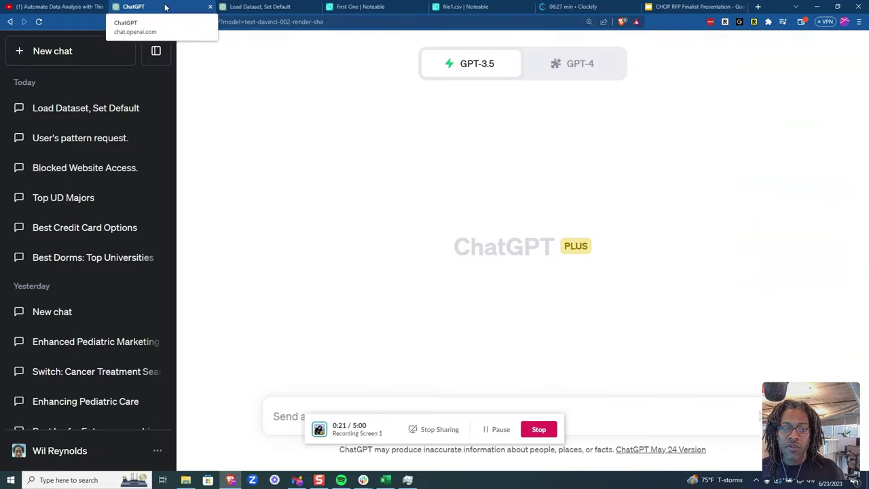
{"action": "left_click", "coordinate": [362, 6]}
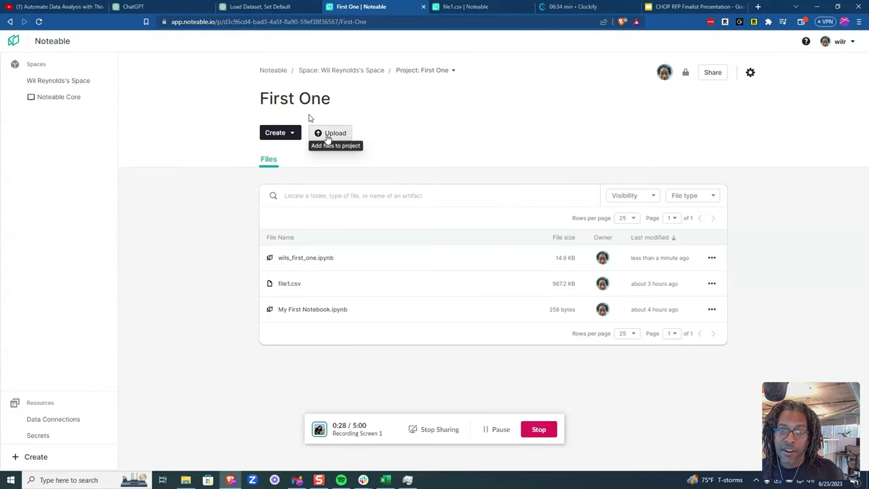
Leave the file1.csv view and open the My First Project page in Noteable.
{"action": "left_click", "coordinate": [438, 7]}
{"action": "left_click", "coordinate": [10, 21]}
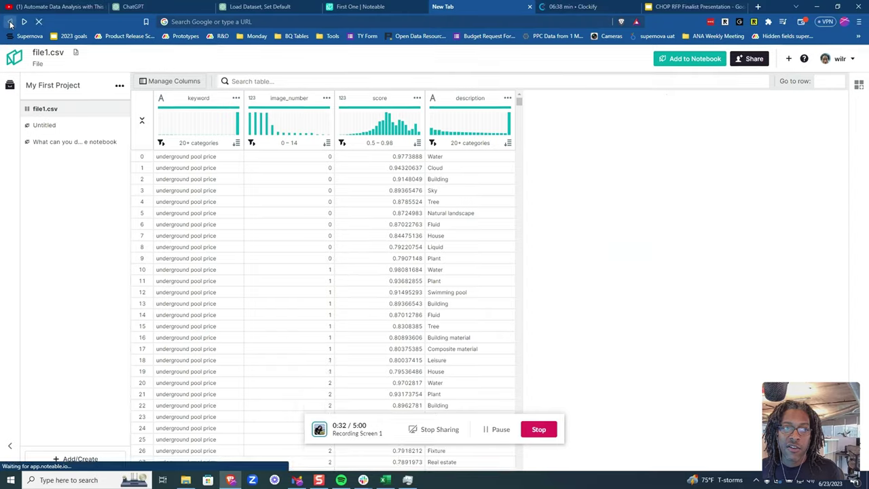
{"action": "left_click", "coordinate": [321, 21]}
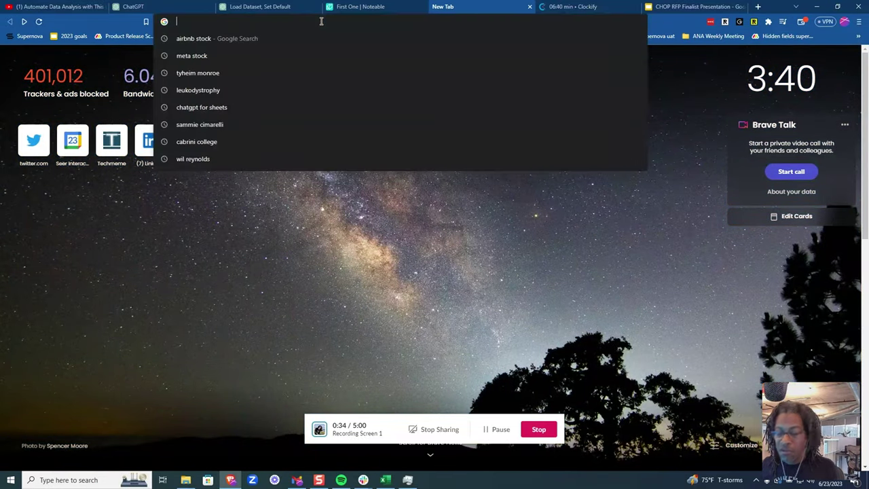
{"action": "type", "text": "n"}
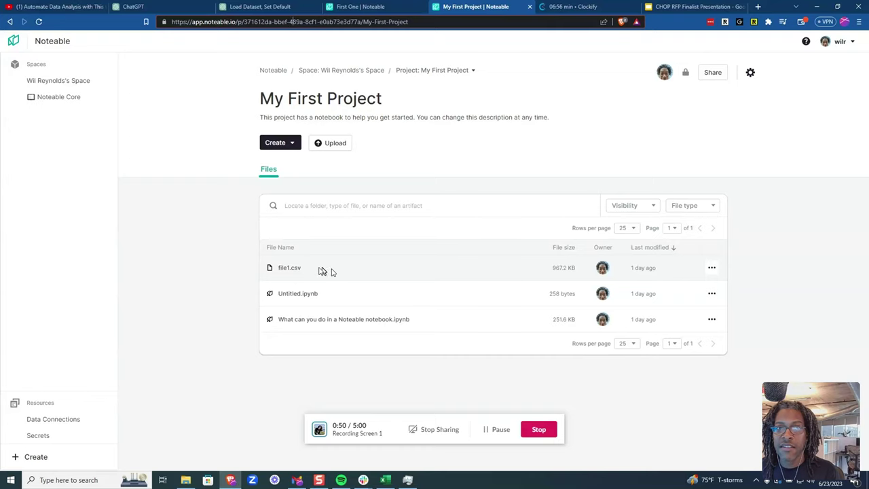
Switch to ChatGPT, choose the GPT-4 Plugins model and show the plugin list down to the Plugin store entry.
{"action": "left_click", "coordinate": [166, 6]}
{"action": "left_click", "coordinate": [558, 64]}
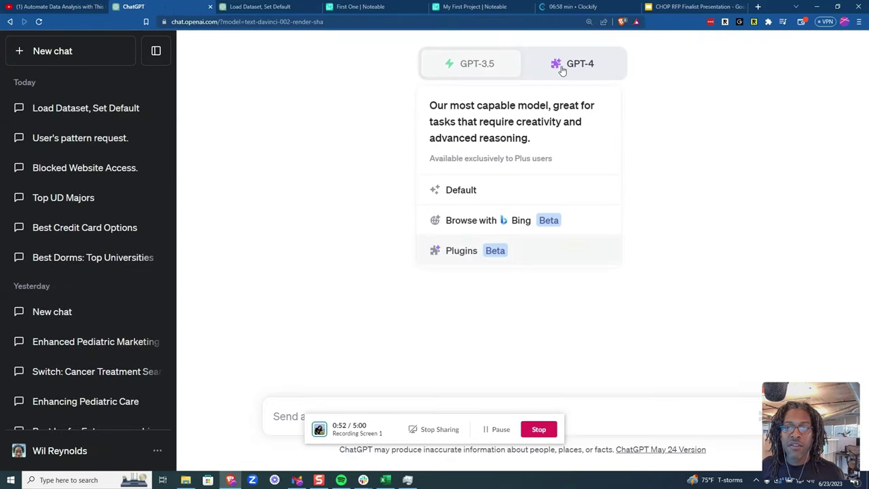
{"action": "left_click", "coordinate": [475, 251]}
{"action": "left_click", "coordinate": [537, 101]}
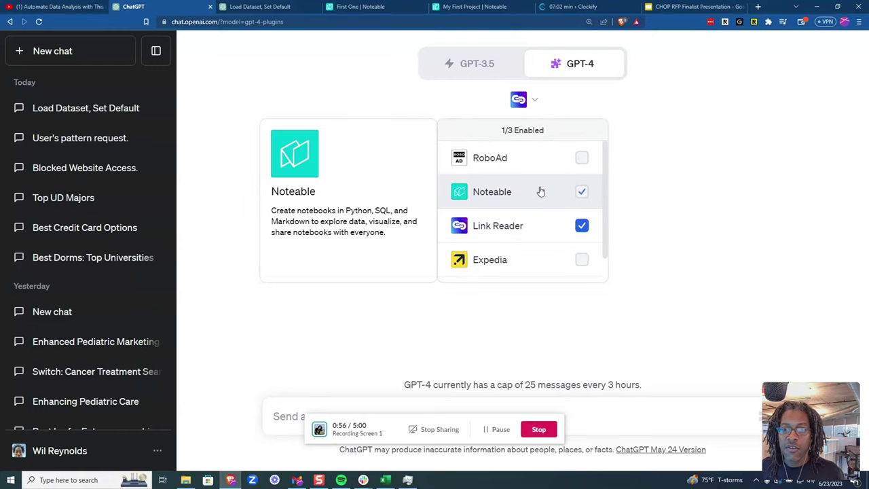
{"action": "scroll", "coordinate": [567, 224], "scroll_direction": "down", "scroll_amount": 1}
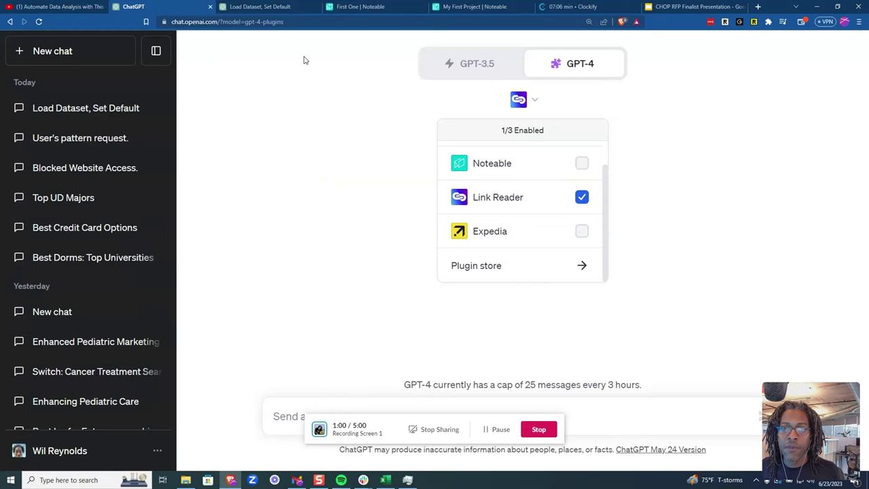
Switch to Noteable, open file1.csv from the First One project and show the project's options for adding files.
{"action": "left_click", "coordinate": [361, 6]}
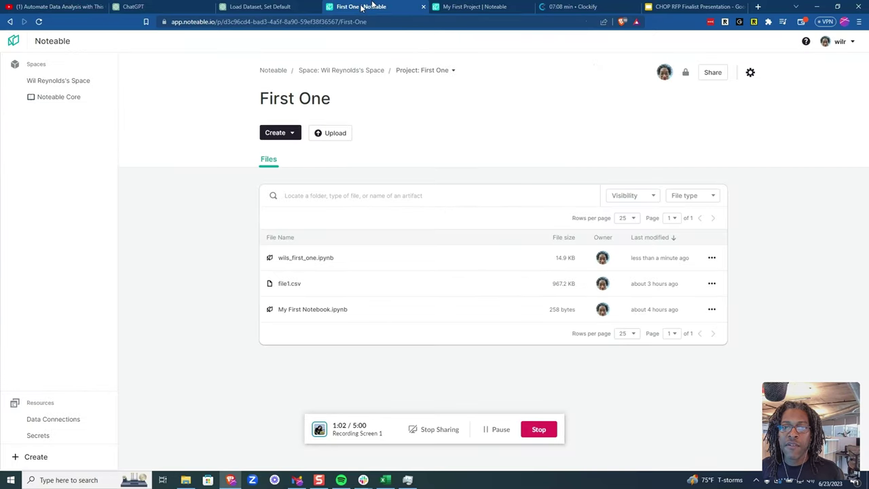
{"action": "left_click", "coordinate": [289, 285]}
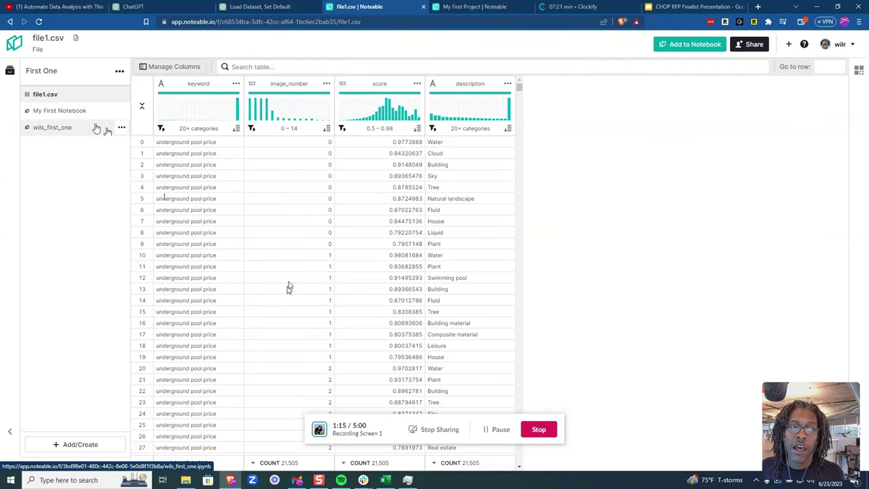
{"action": "left_click", "coordinate": [119, 71]}
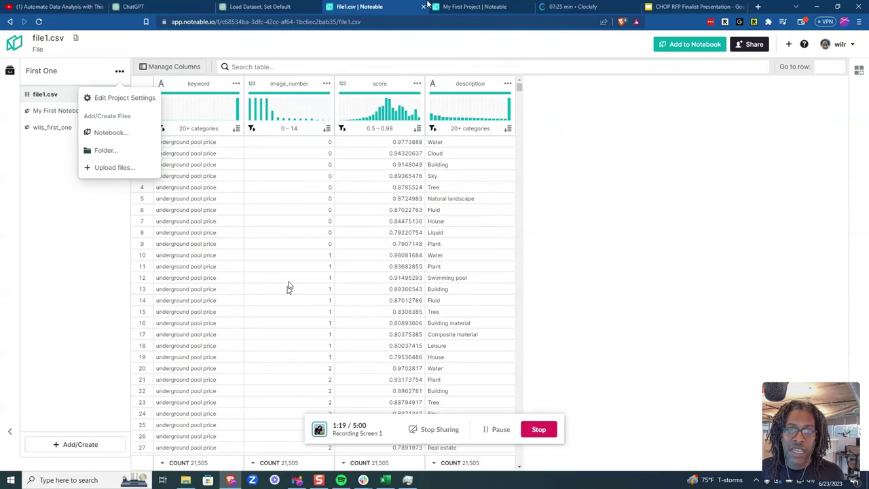
Look between the dataset chat, the video and My First Project, and highlight the project ID in My First Project's web address.
{"action": "left_click", "coordinate": [467, 6]}
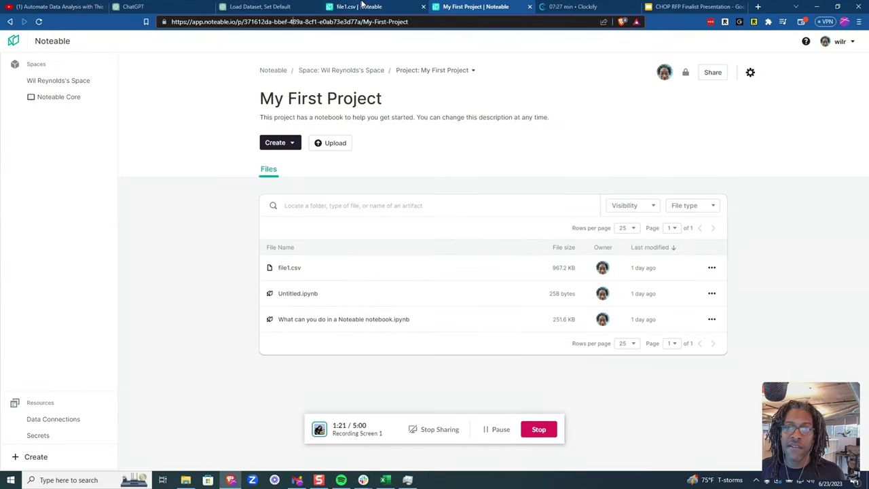
{"action": "left_click", "coordinate": [261, 6]}
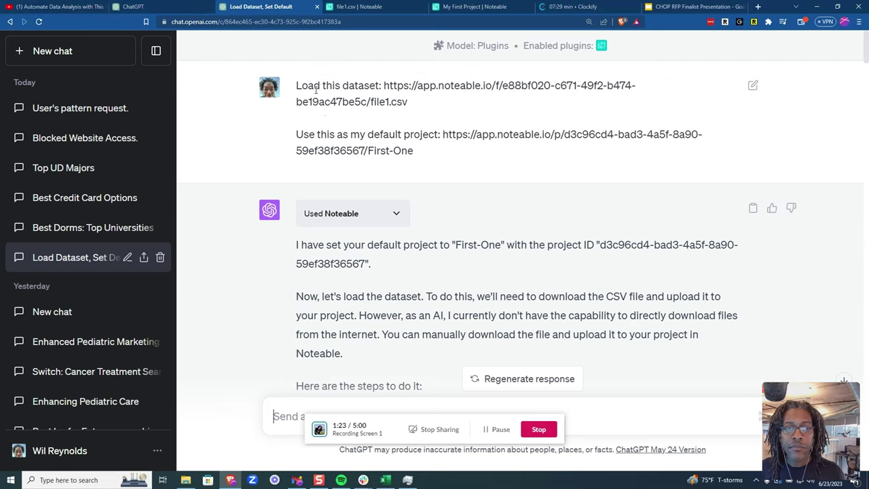
{"action": "key", "text": "ctrl+1"}
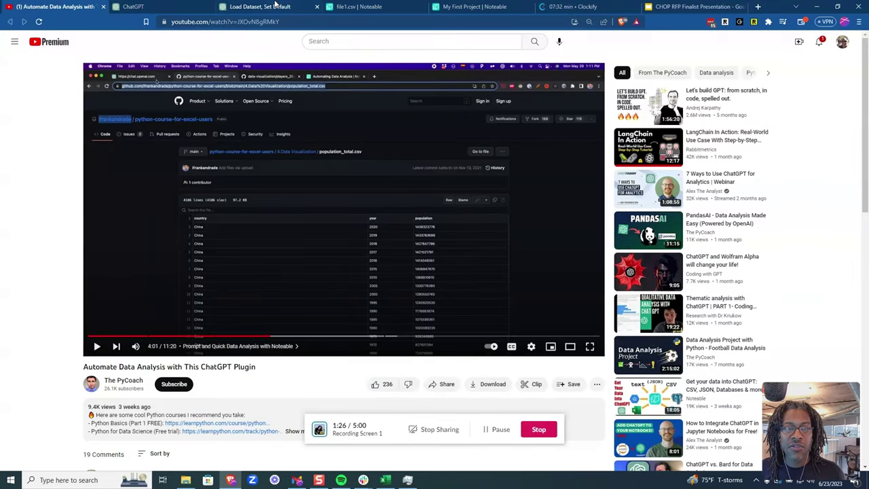
{"action": "left_click", "coordinate": [277, 6]}
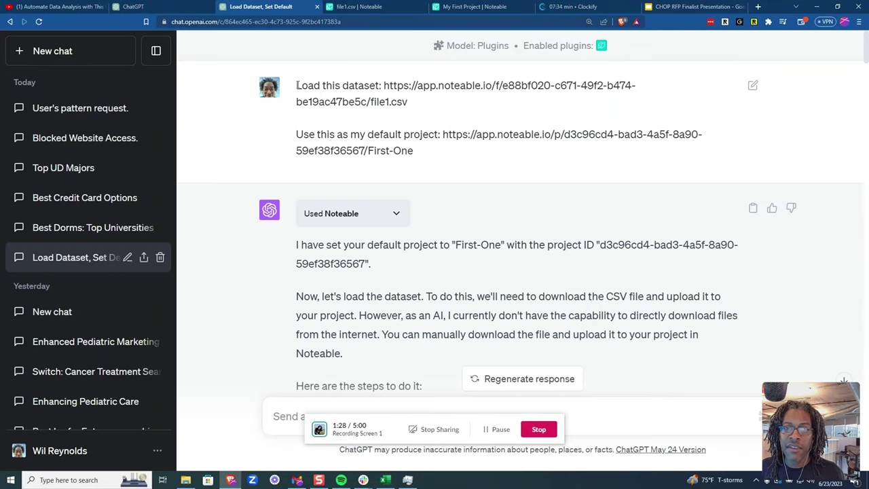
{"action": "left_click", "coordinate": [459, 5]}
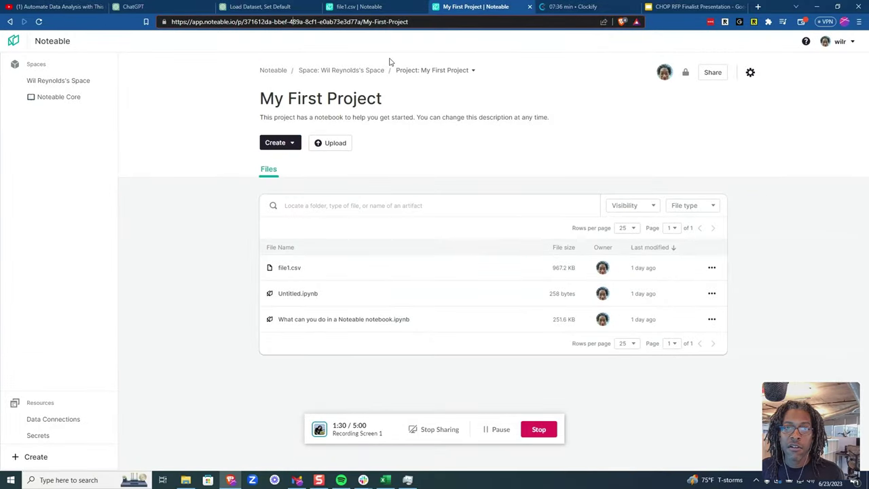
{"action": "left_click_drag", "start_coordinate": [362, 22], "coordinate": [245, 22]}
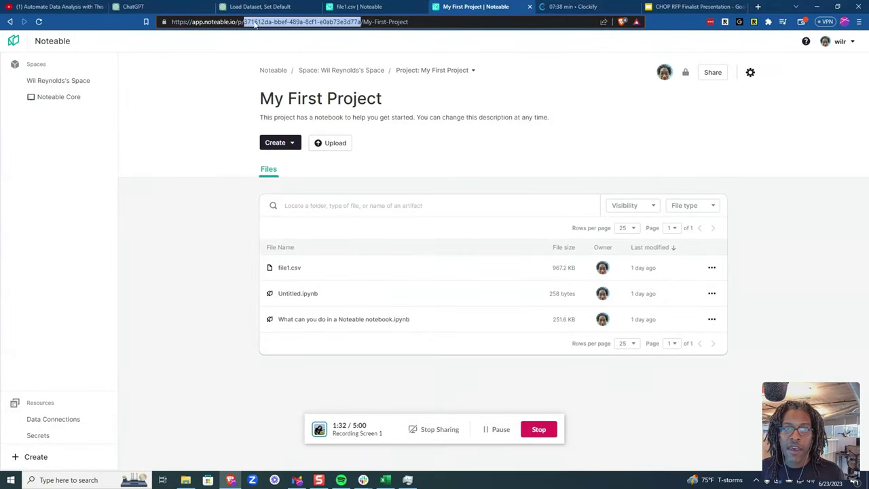
Return to the Load Dataset, Set Default chat and highlight the first prompt's dataset link and default project request.
{"action": "left_click", "coordinate": [357, 6]}
{"action": "left_click", "coordinate": [283, 6]}
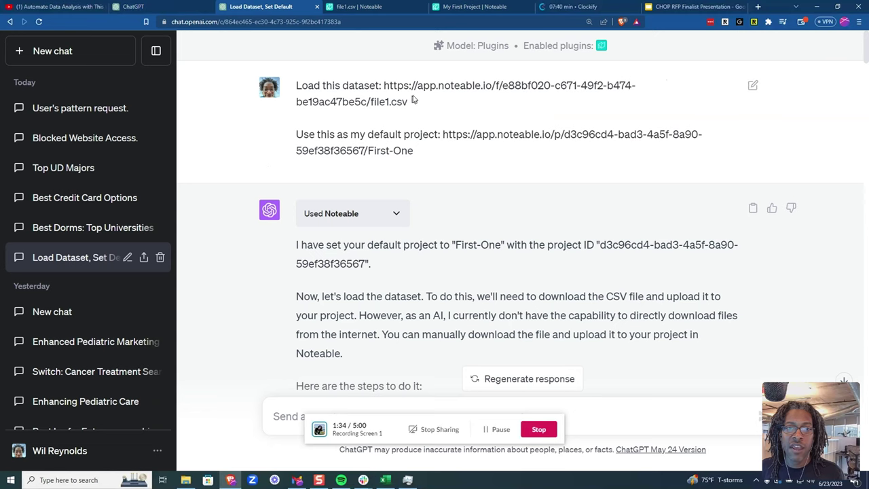
{"action": "left_click_drag", "start_coordinate": [423, 85], "coordinate": [405, 102]}
{"action": "left_click", "coordinate": [369, 102]}
{"action": "left_click_drag", "start_coordinate": [299, 135], "coordinate": [417, 167]}
{"action": "left_click", "coordinate": [473, 161]}
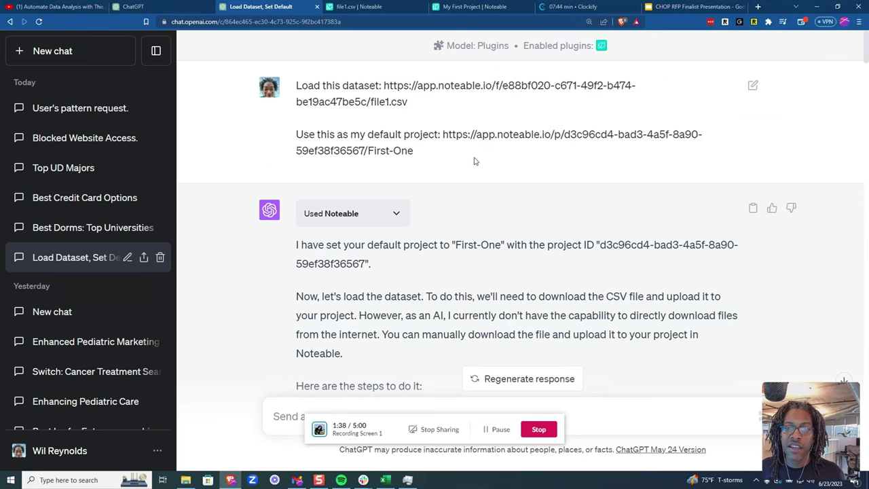
Read the replies about uploading file1.csv, naming the notebook wils_first_one and loading the data into a DataFrame.
{"action": "scroll", "coordinate": [485, 164], "scroll_direction": "down", "scroll_amount": 4}
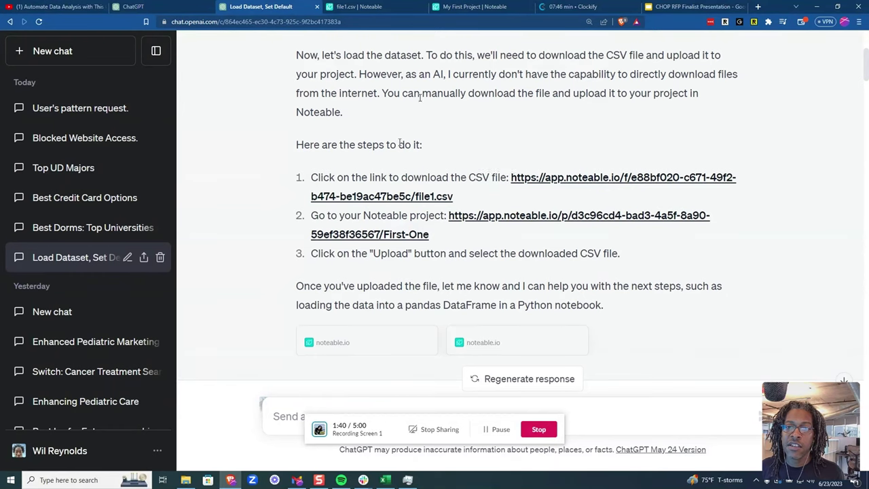
{"action": "scroll", "coordinate": [459, 218], "scroll_direction": "down", "scroll_amount": 4}
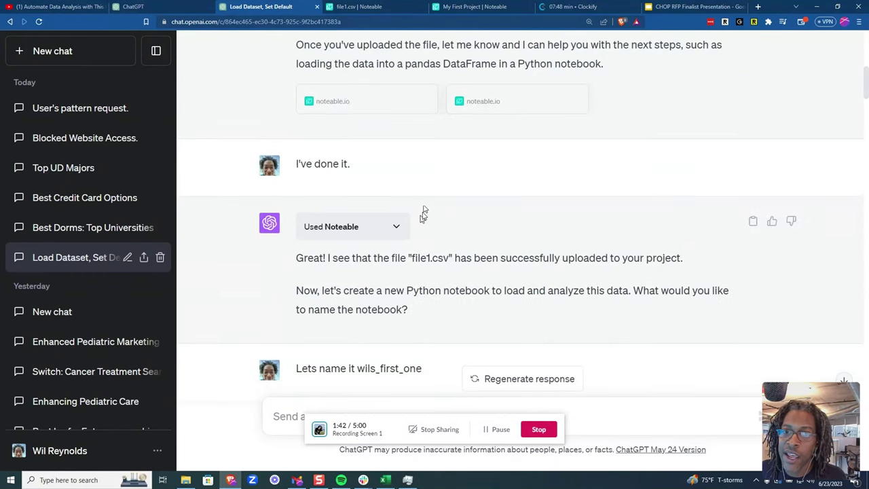
{"action": "scroll", "coordinate": [448, 192], "scroll_direction": "down", "scroll_amount": 2}
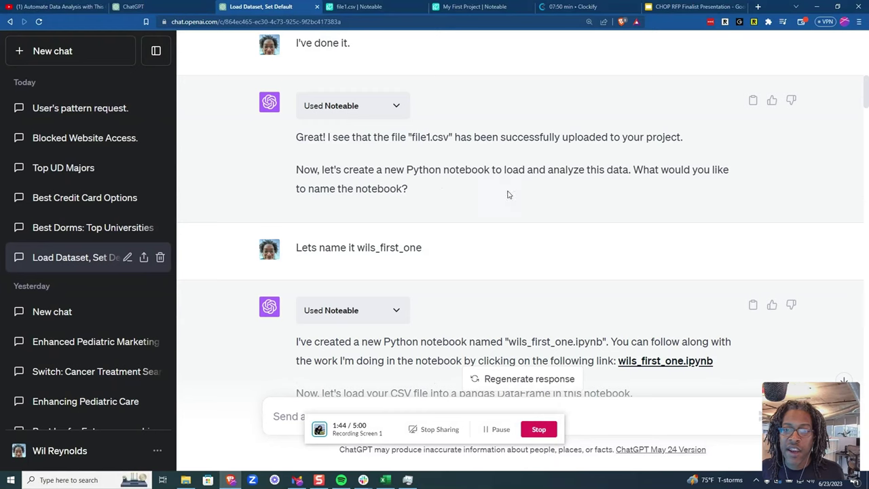
{"action": "scroll", "coordinate": [471, 235], "scroll_direction": "down", "scroll_amount": 6}
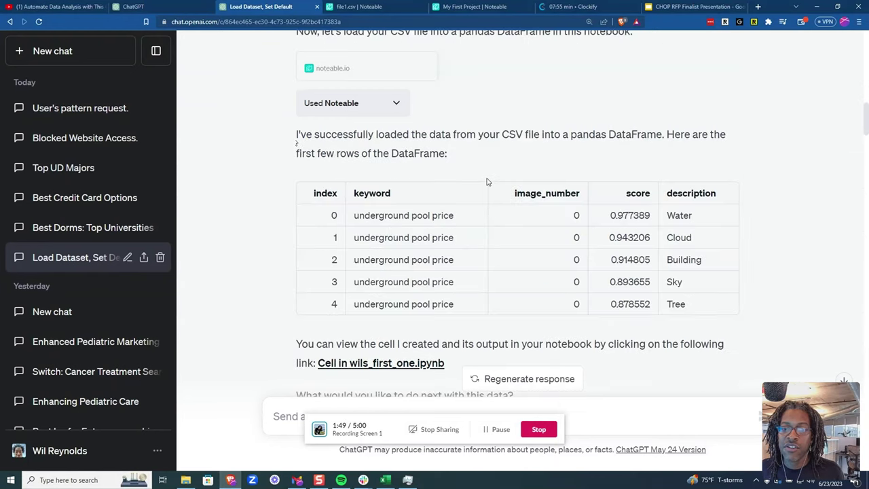
Check the file1.csv table in Noteable and highlight the chat question about giving a description of each column.
{"action": "left_click", "coordinate": [379, 6]}
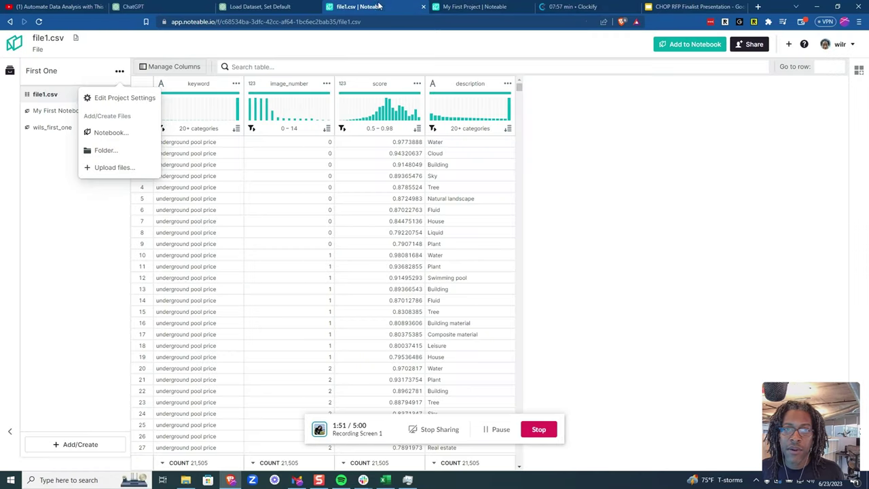
{"action": "left_click", "coordinate": [581, 193]}
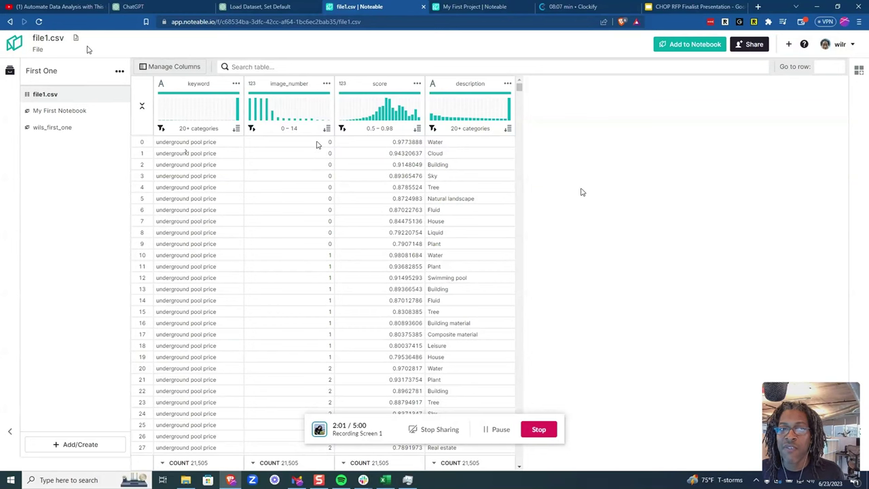
{"action": "left_click", "coordinate": [242, 5]}
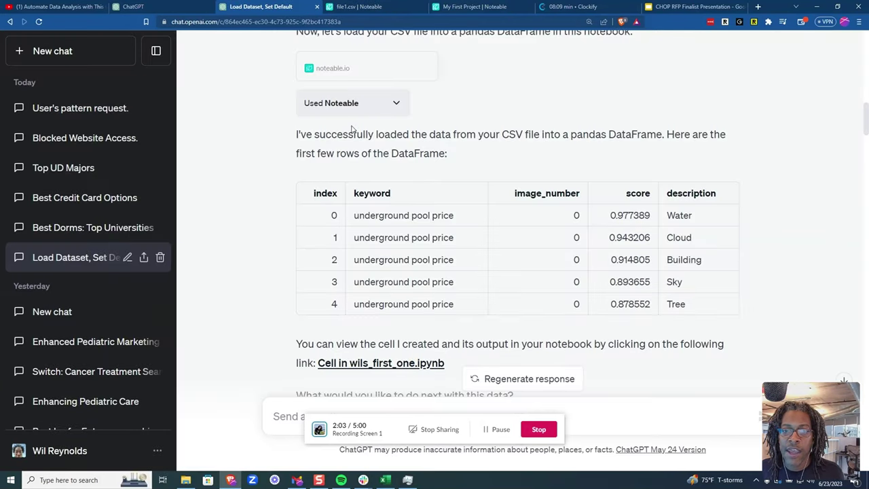
{"action": "scroll", "coordinate": [475, 171], "scroll_direction": "down", "scroll_amount": 2}
{"action": "scroll", "coordinate": [452, 180], "scroll_direction": "down", "scroll_amount": 2}
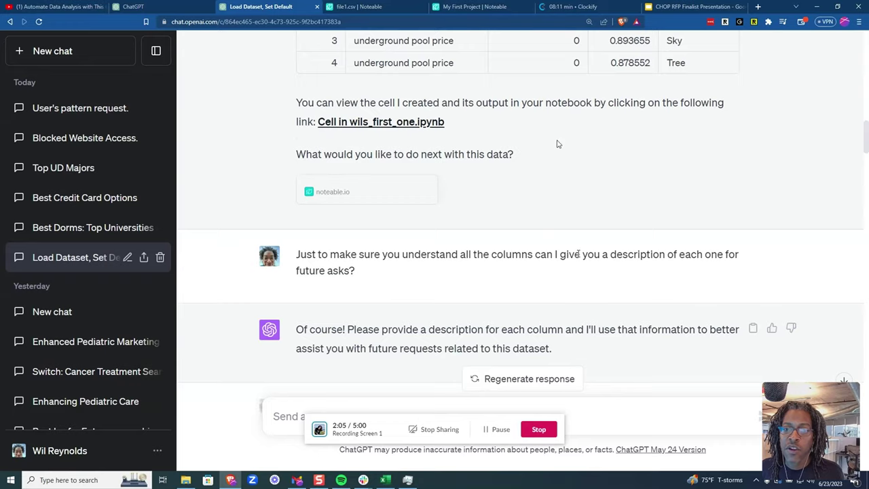
{"action": "scroll", "coordinate": [558, 224], "scroll_direction": "down", "scroll_amount": 2}
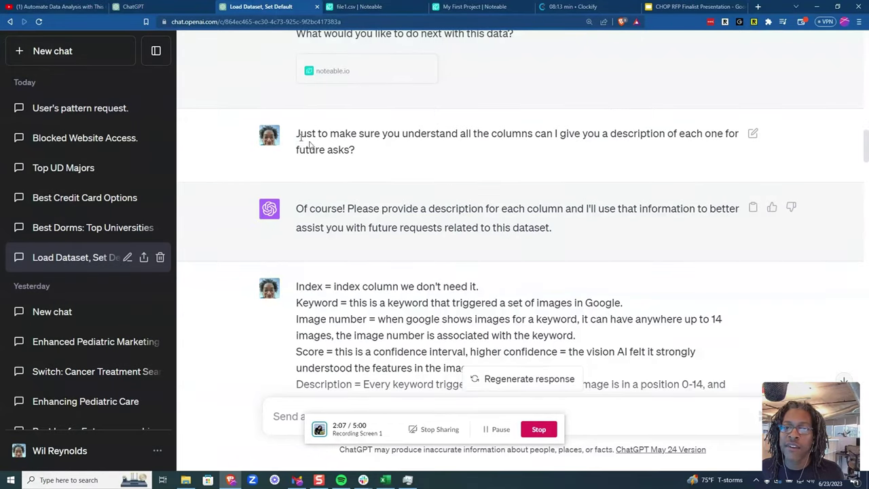
{"action": "left_click_drag", "start_coordinate": [300, 135], "coordinate": [354, 161]}
Examine the prompt describing each column, its closing request for clarifying questions, and ChatGPT's summary of the columns.
{"action": "scroll", "coordinate": [379, 161], "scroll_direction": "down", "scroll_amount": 2}
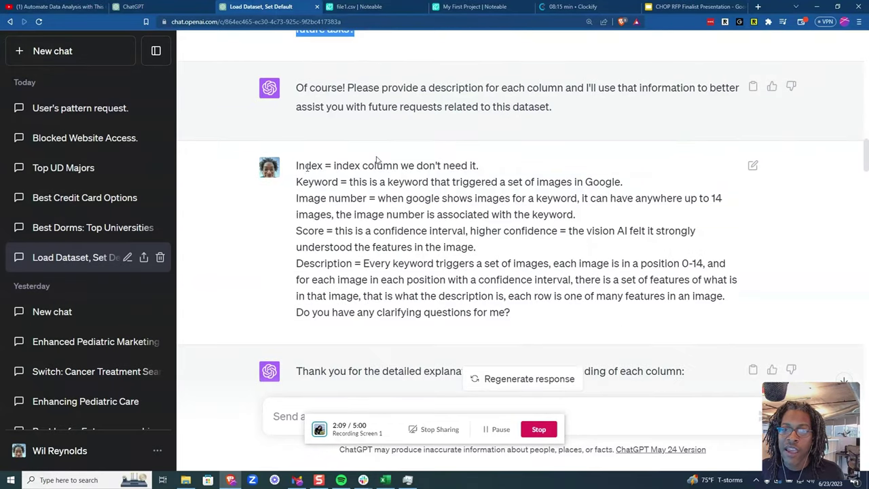
{"action": "left_click_drag", "start_coordinate": [298, 165], "coordinate": [528, 316]}
{"action": "left_click", "coordinate": [510, 313]}
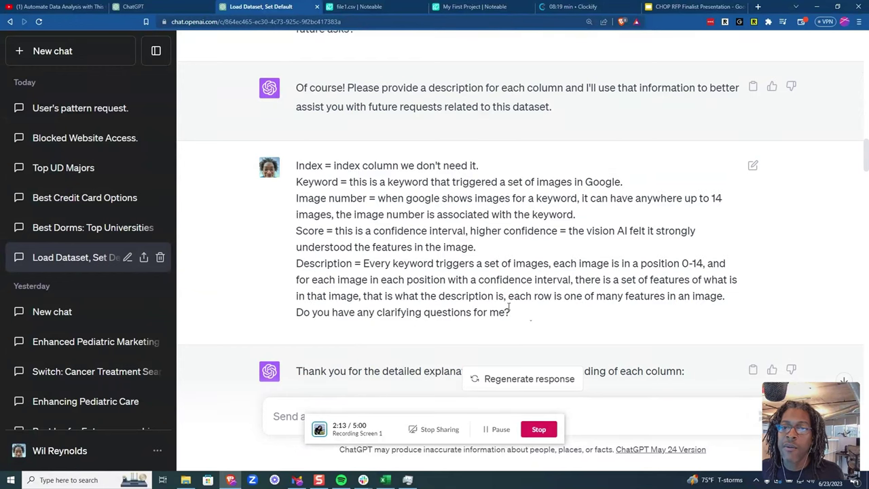
{"action": "scroll", "coordinate": [514, 267], "scroll_direction": "down", "scroll_amount": 4}
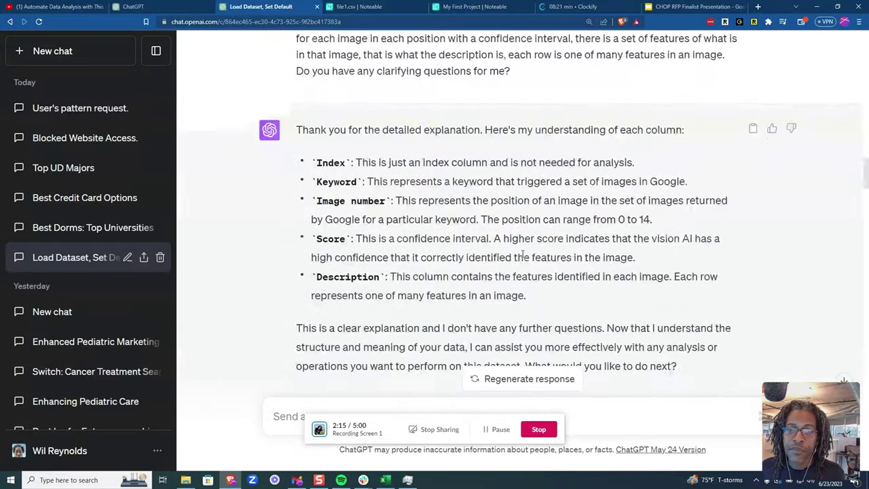
{"action": "left_click_drag", "start_coordinate": [515, 74], "coordinate": [321, 101]}
Highlight the analyst prompt asking for the most common image features in keywords with colors, and view its answer table.
{"action": "scroll", "coordinate": [424, 237], "scroll_direction": "down", "scroll_amount": 4}
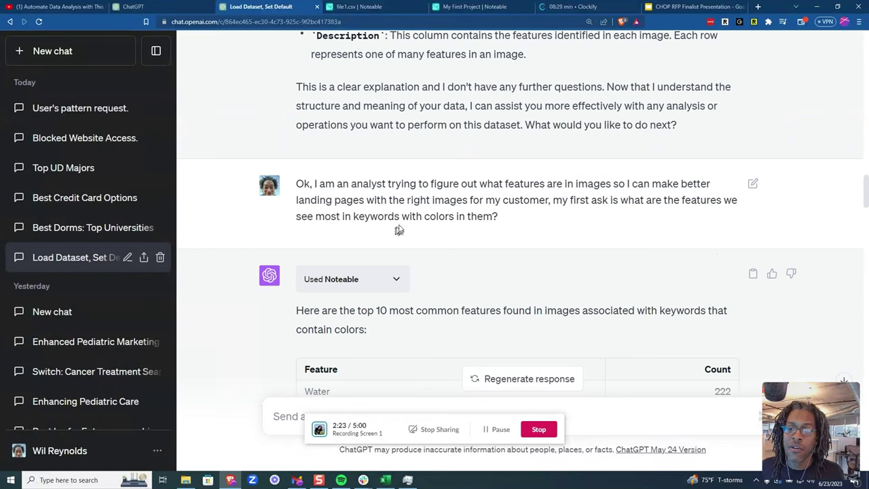
{"action": "left_click_drag", "start_coordinate": [297, 185], "coordinate": [507, 216]}
{"action": "left_click", "coordinate": [518, 221]}
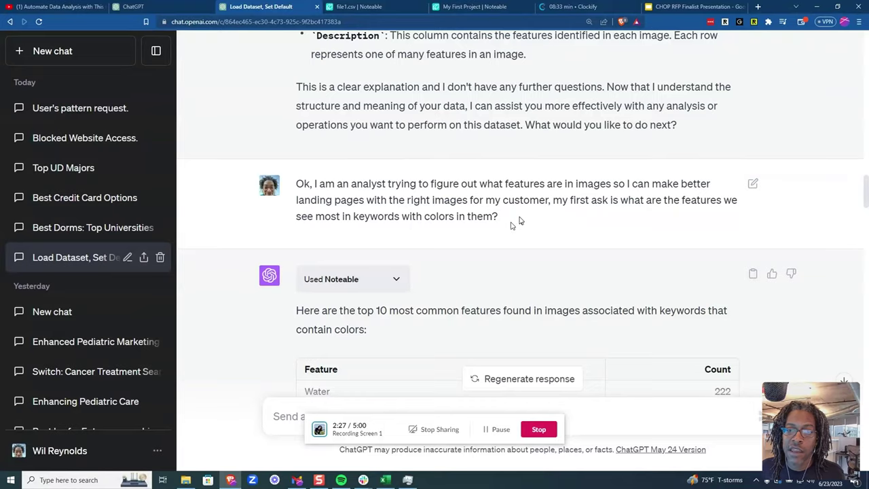
{"action": "scroll", "coordinate": [512, 225], "scroll_direction": "down", "scroll_amount": 2}
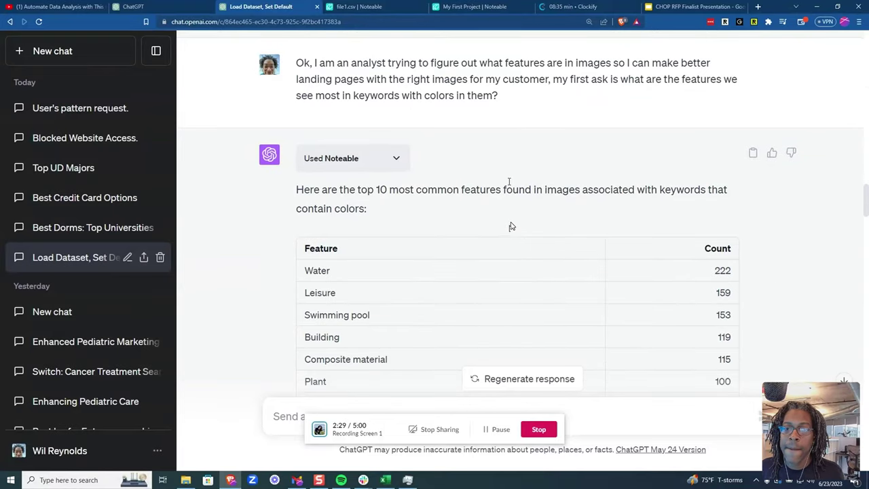
Review the top features table and highlight the question about the features seen most in keywords with colors.
{"action": "scroll", "coordinate": [512, 226], "scroll_direction": "down", "scroll_amount": 2}
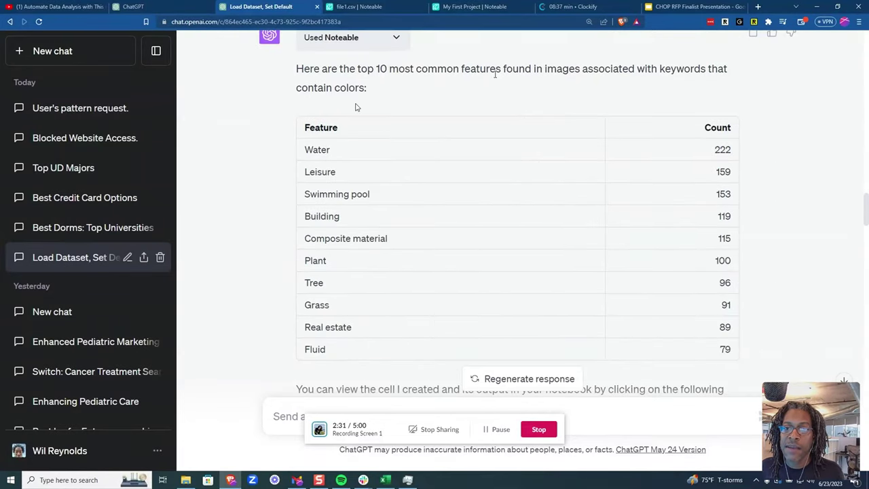
{"action": "scroll", "coordinate": [506, 137], "scroll_direction": "up", "scroll_amount": 2}
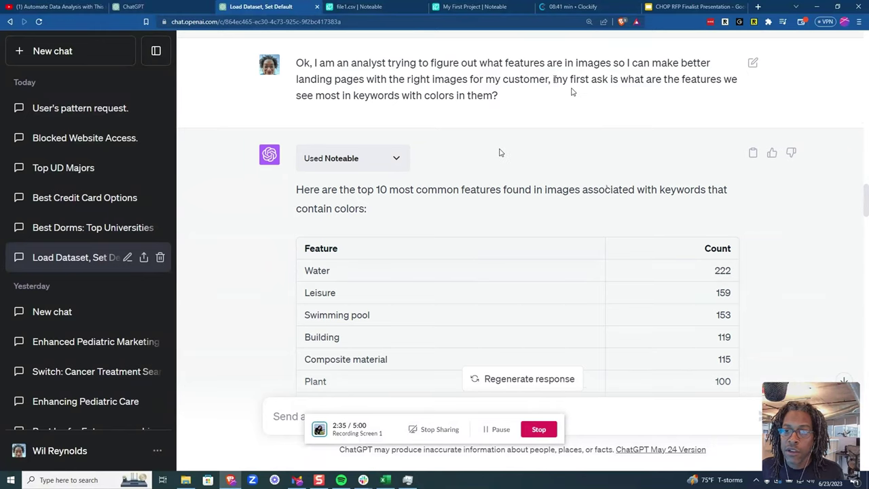
{"action": "left_click_drag", "start_coordinate": [553, 79], "coordinate": [484, 96]}
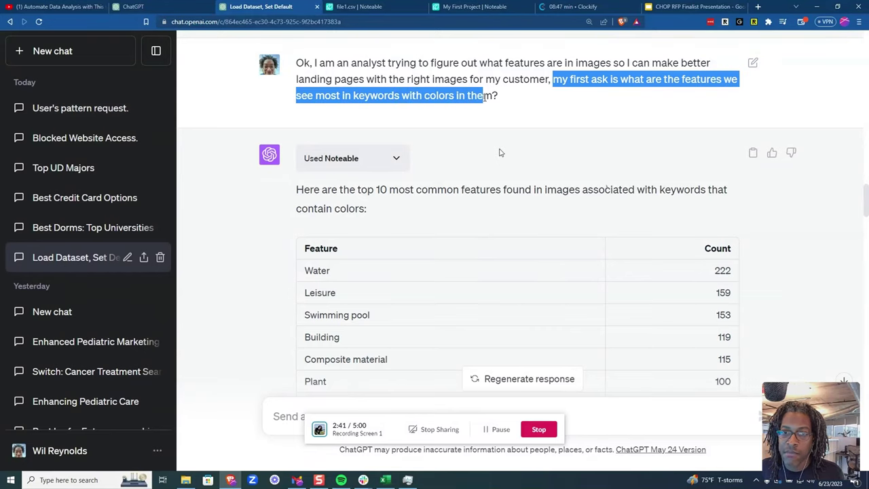
Browse the pool-related keyword rows of file1.csv in Noteable.
{"action": "left_click", "coordinate": [363, 6]}
{"action": "scroll", "coordinate": [187, 251], "scroll_direction": "down", "scroll_amount": 20}
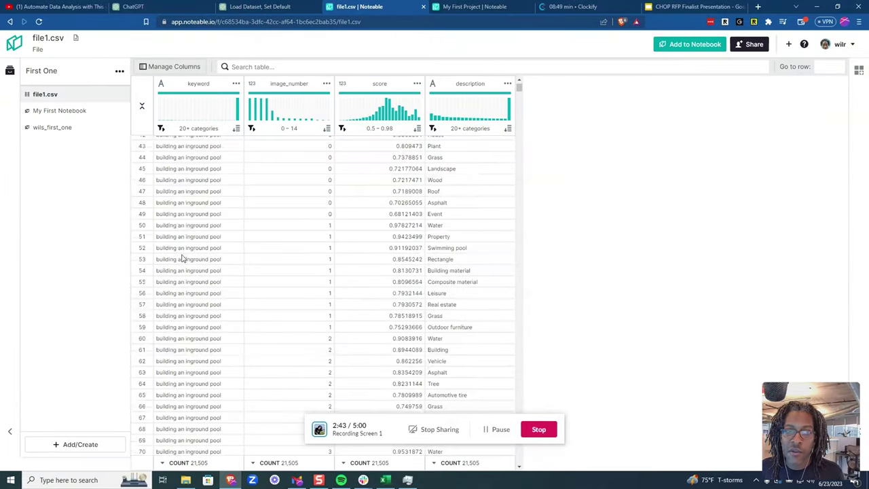
{"action": "scroll", "coordinate": [187, 255], "scroll_direction": "down", "scroll_amount": 20}
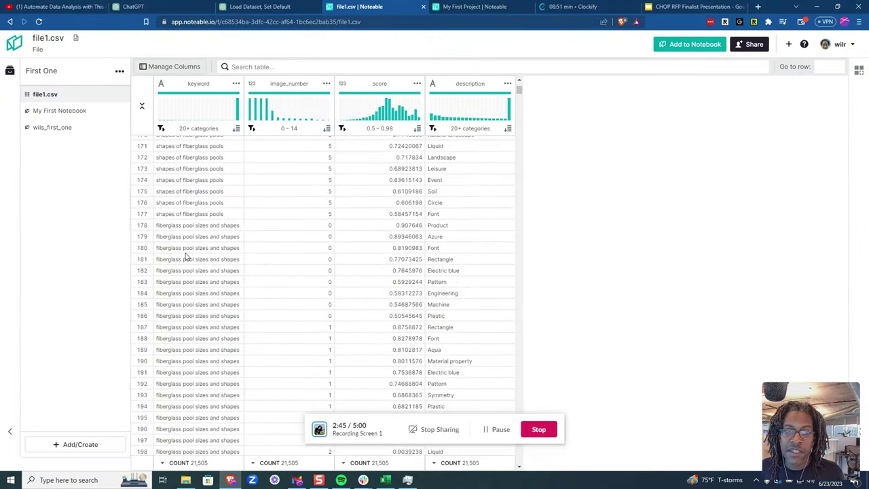
{"action": "scroll", "coordinate": [181, 264], "scroll_direction": "down", "scroll_amount": 20}
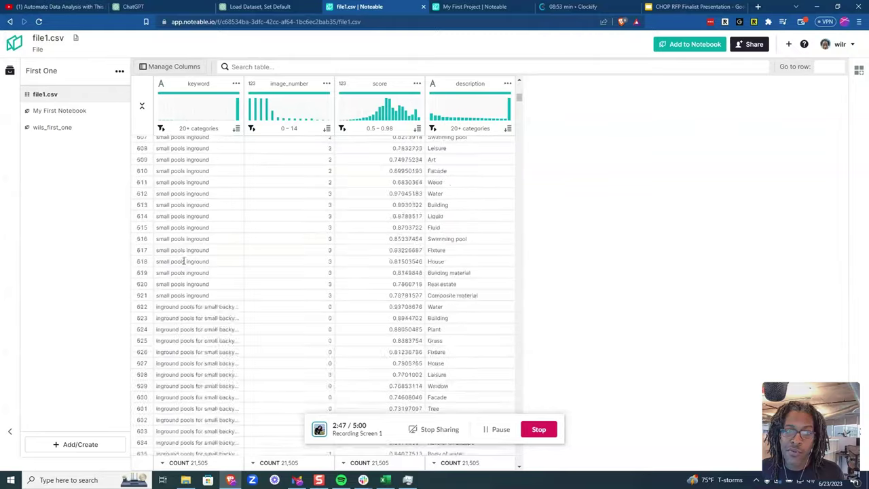
{"action": "scroll", "coordinate": [180, 262], "scroll_direction": "down", "scroll_amount": 13}
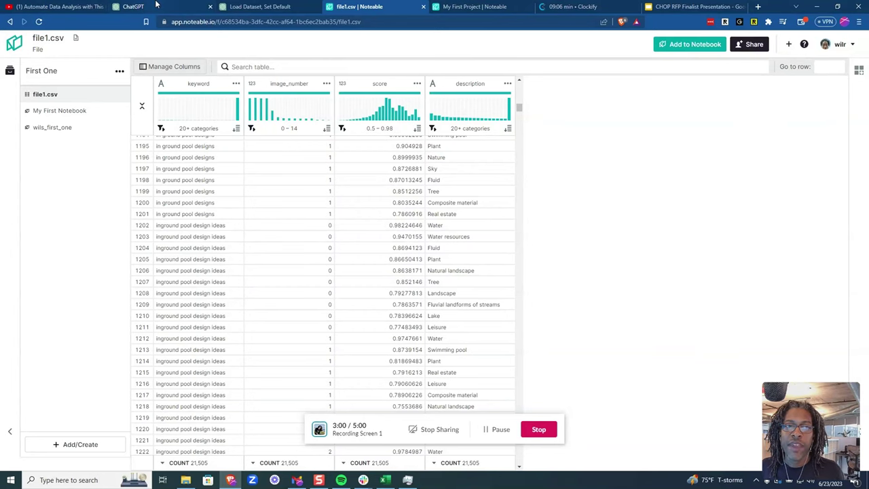
Highlight "colors" in the ChatGPT answer, and examine the pool shapes prompt with its table of highest-confidence images.
{"action": "left_click", "coordinate": [260, 7]}
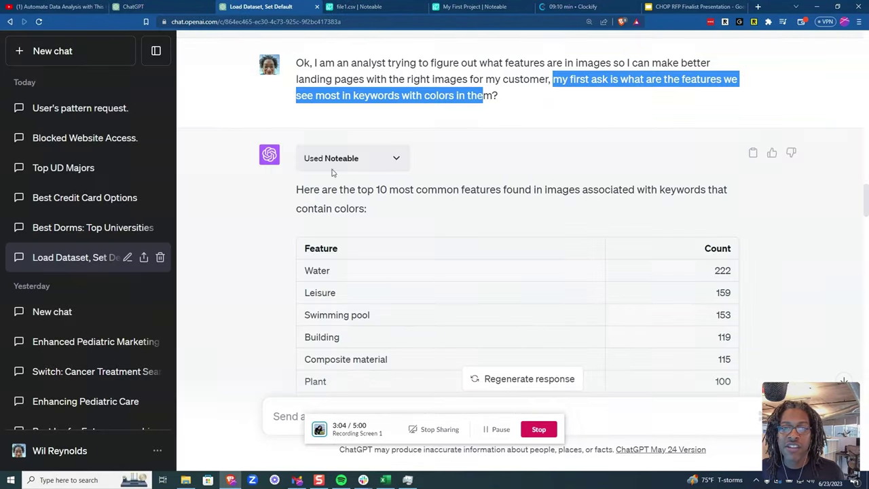
{"action": "double_click", "coordinate": [353, 209]}
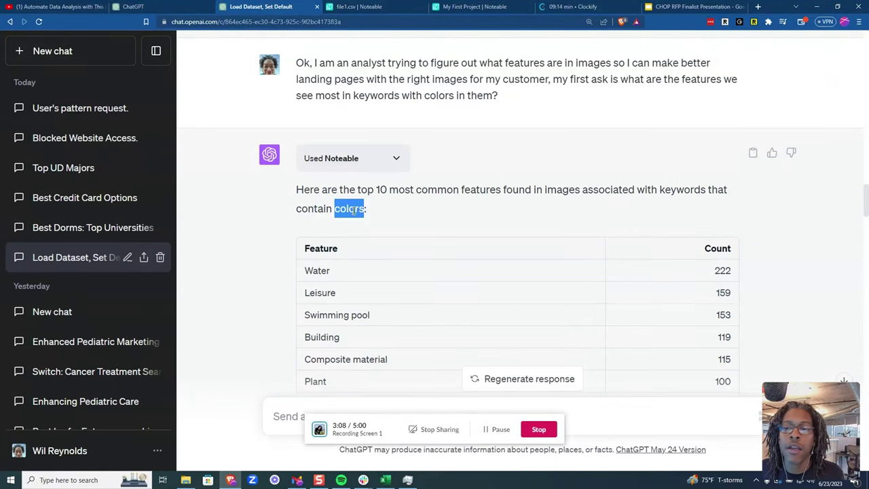
{"action": "scroll", "coordinate": [525, 192], "scroll_direction": "down", "scroll_amount": 2}
{"action": "scroll", "coordinate": [493, 269], "scroll_direction": "down", "scroll_amount": 5}
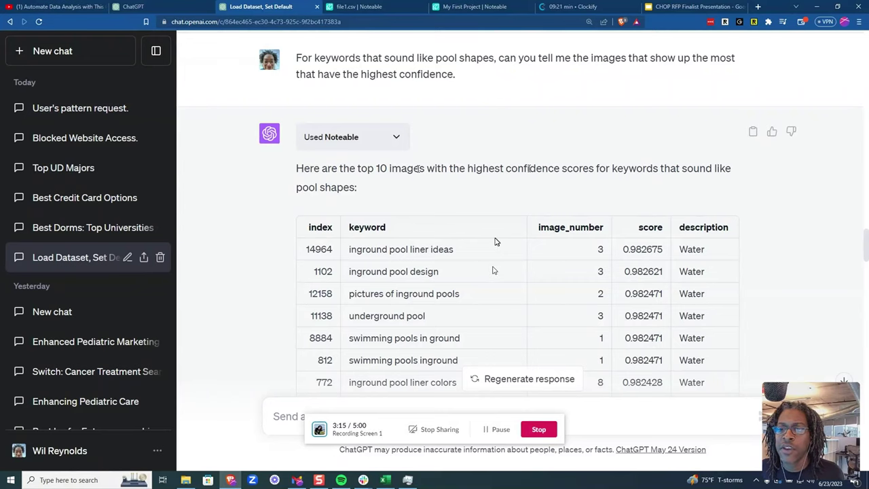
{"action": "scroll", "coordinate": [533, 199], "scroll_direction": "down", "scroll_amount": 2}
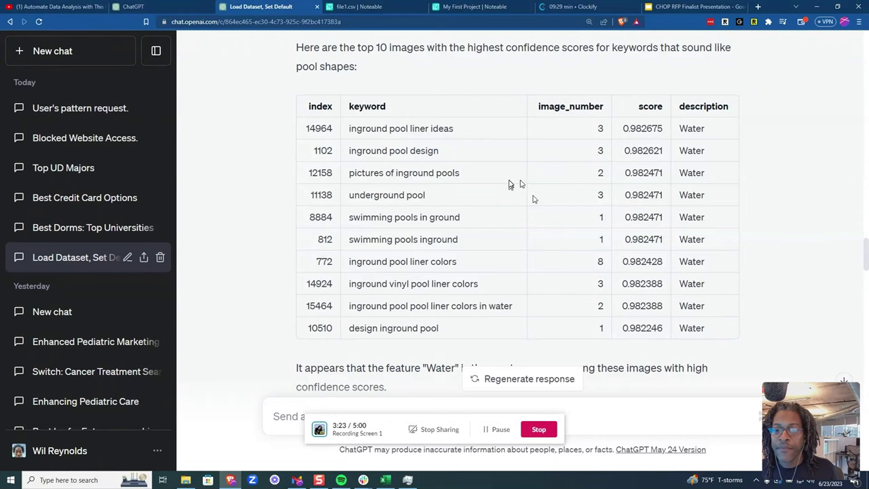
{"action": "scroll", "coordinate": [474, 212], "scroll_direction": "up", "scroll_amount": 2}
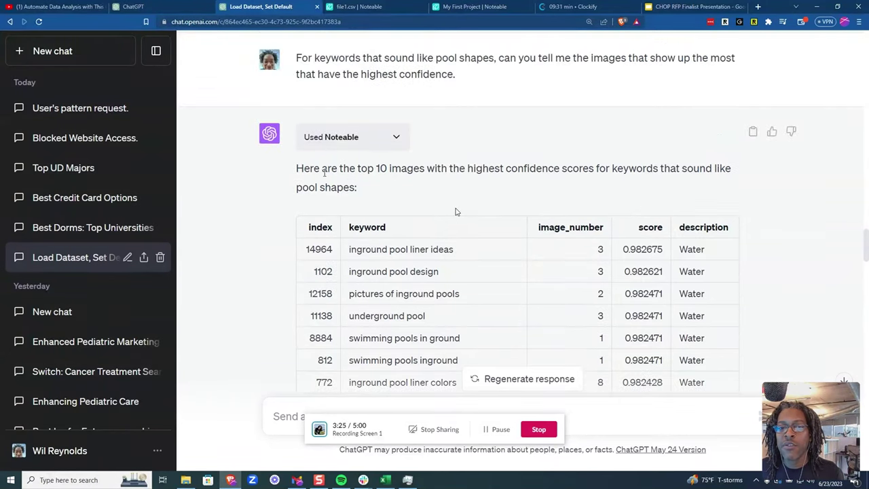
{"action": "key", "text": "ctrl+1"}
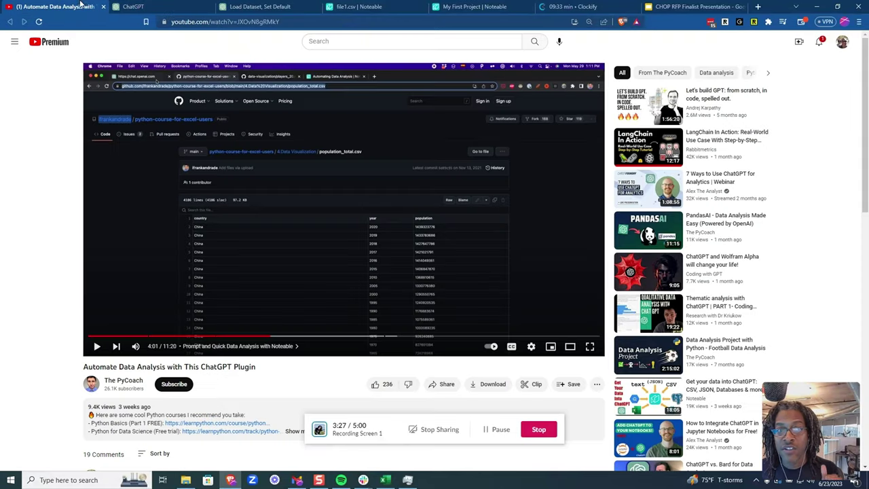
{"action": "left_click", "coordinate": [354, 7]}
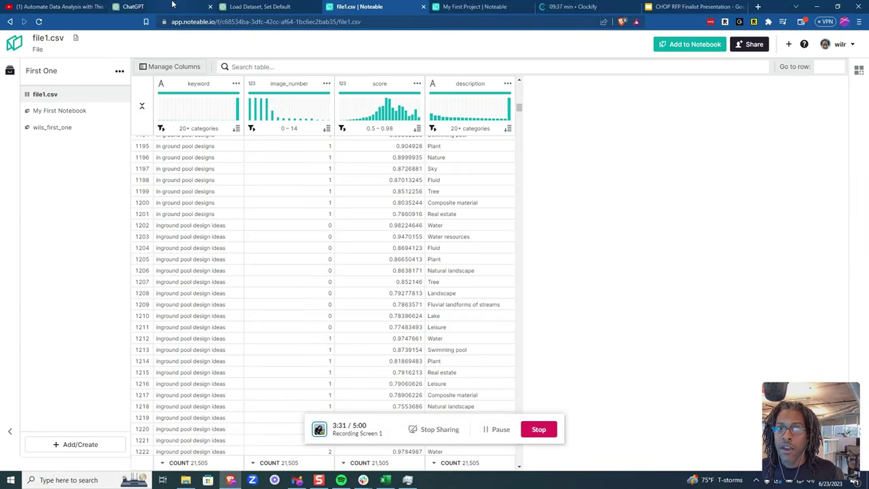
{"action": "left_click", "coordinate": [133, 7]}
{"action": "mouse_move", "coordinate": [597, 64]}
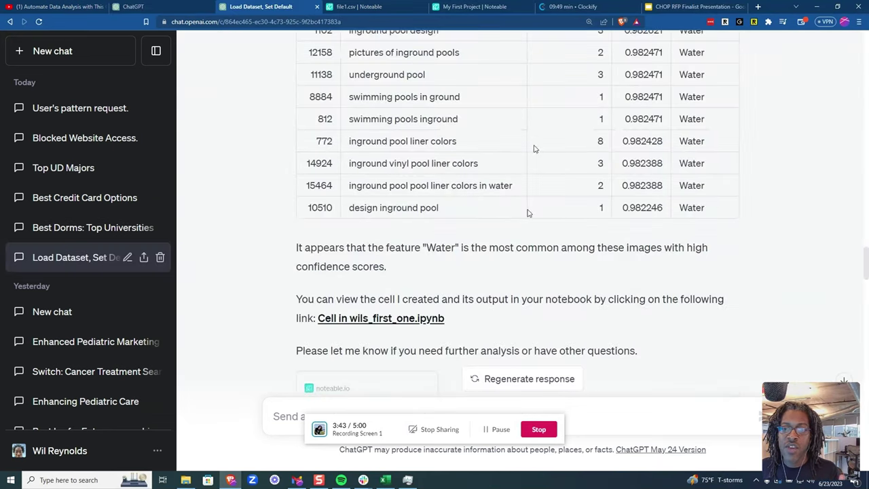
Look through the request for 15 pool shapes and the prompts for a visual of themes and confidence intervals.
{"action": "scroll", "coordinate": [506, 271], "scroll_direction": "down", "scroll_amount": 3}
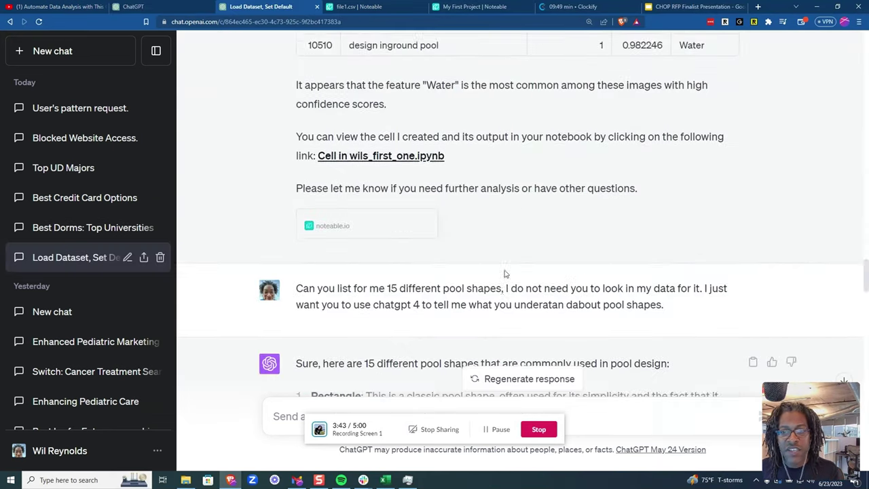
{"action": "scroll", "coordinate": [505, 273], "scroll_direction": "down", "scroll_amount": 2}
{"action": "scroll", "coordinate": [501, 266], "scroll_direction": "down", "scroll_amount": 8}
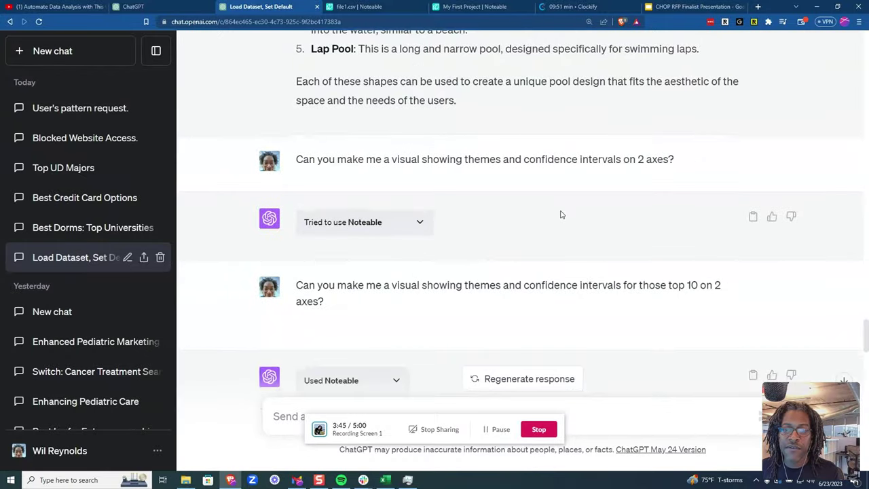
{"action": "scroll", "coordinate": [564, 214], "scroll_direction": "down", "scroll_amount": 12}
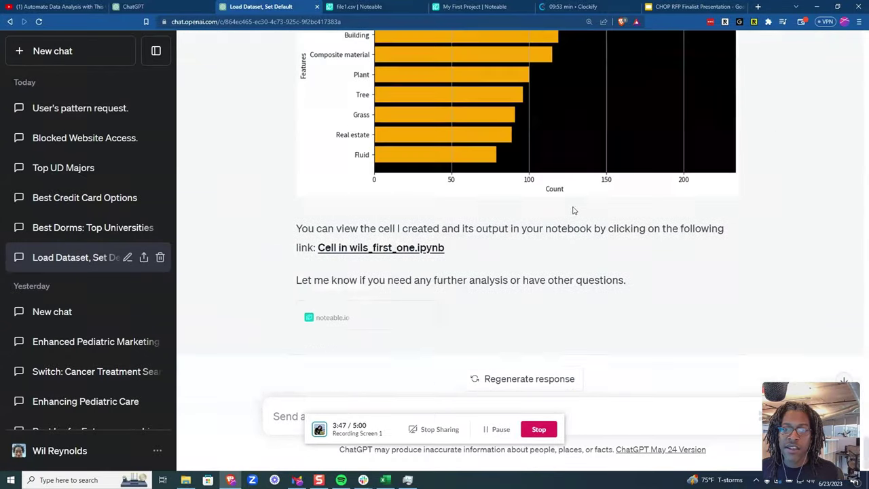
Examine the prompt for a basic bar chart with orange bars and a black background, and open the resulting chart's image options.
{"action": "scroll", "coordinate": [571, 209], "scroll_direction": "up", "scroll_amount": 8}
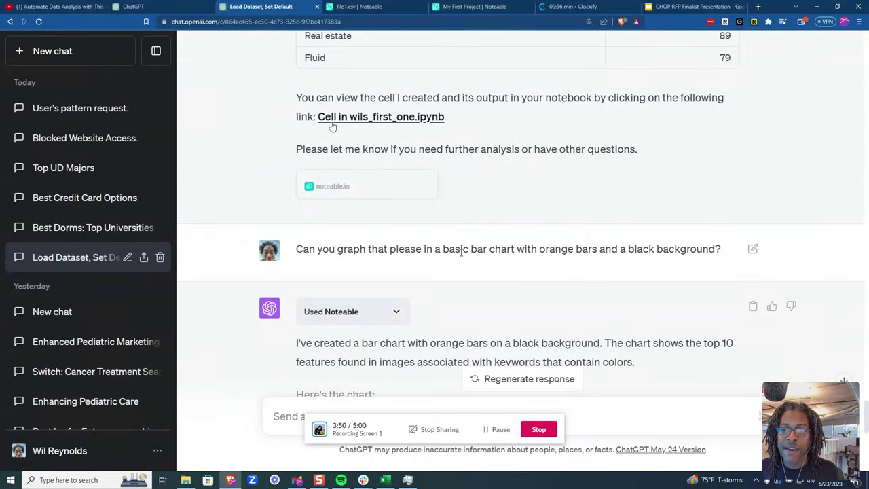
{"action": "scroll", "coordinate": [677, 249], "scroll_direction": "down", "scroll_amount": 2}
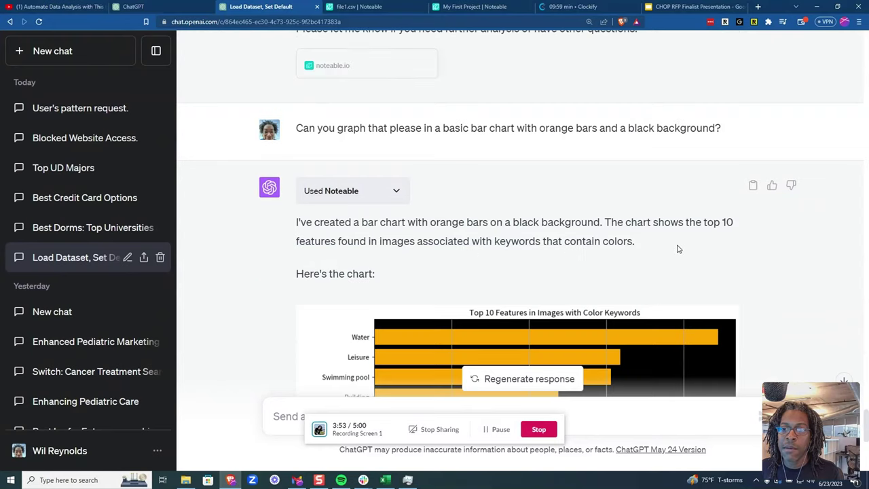
{"action": "scroll", "coordinate": [677, 249], "scroll_direction": "down", "scroll_amount": 2}
{"action": "scroll", "coordinate": [628, 216], "scroll_direction": "down", "scroll_amount": 2}
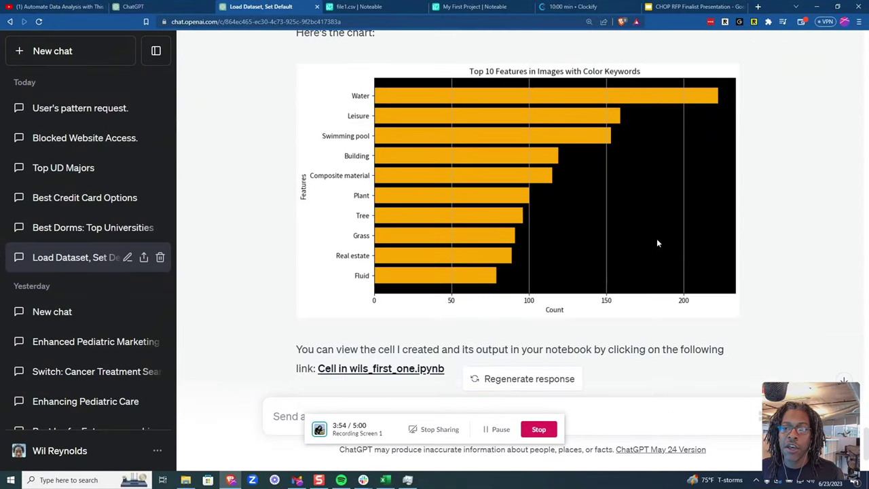
{"action": "right_click", "coordinate": [595, 191]}
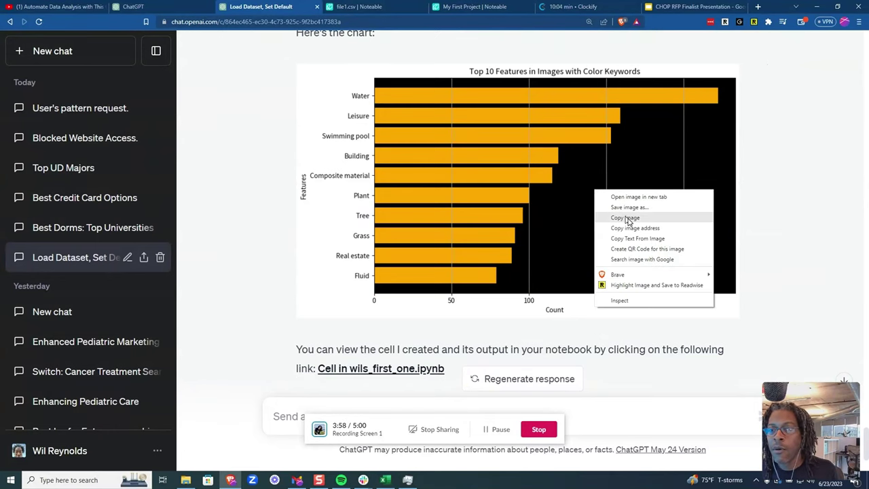
{"action": "scroll", "coordinate": [751, 285], "scroll_direction": "up", "scroll_amount": 10}
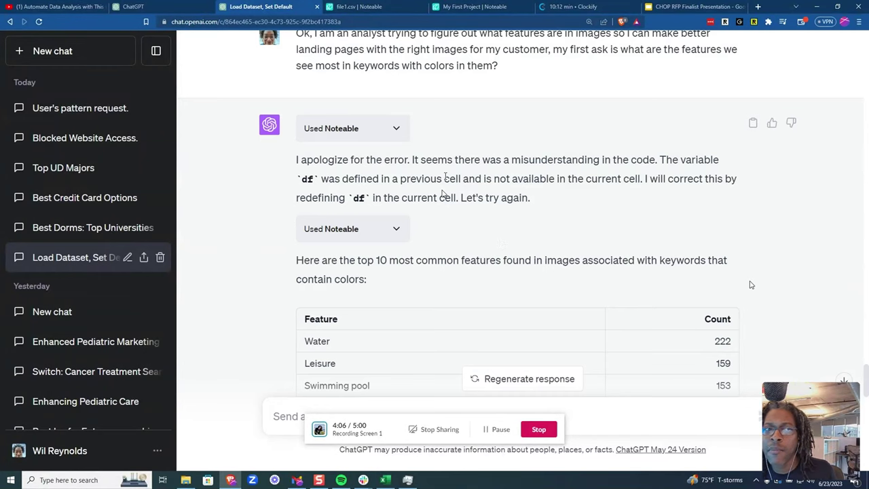
{"action": "key", "text": "ctrl+1"}
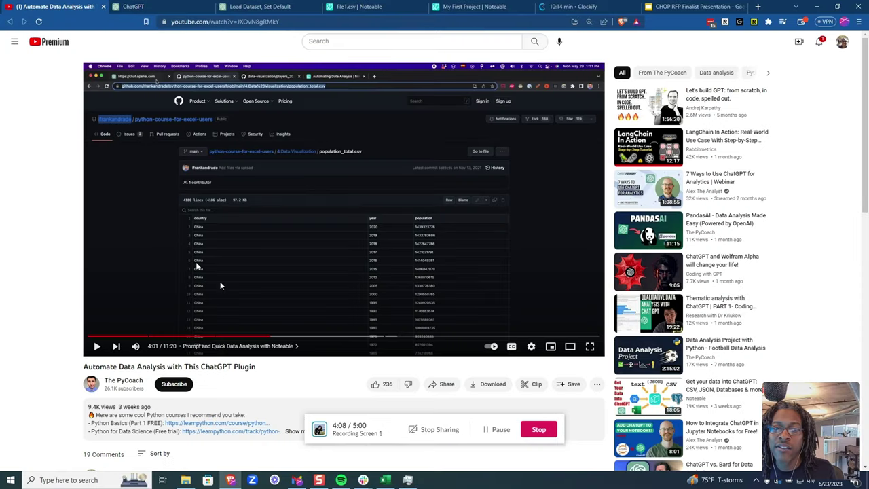
{"action": "left_click", "coordinate": [350, 7]}
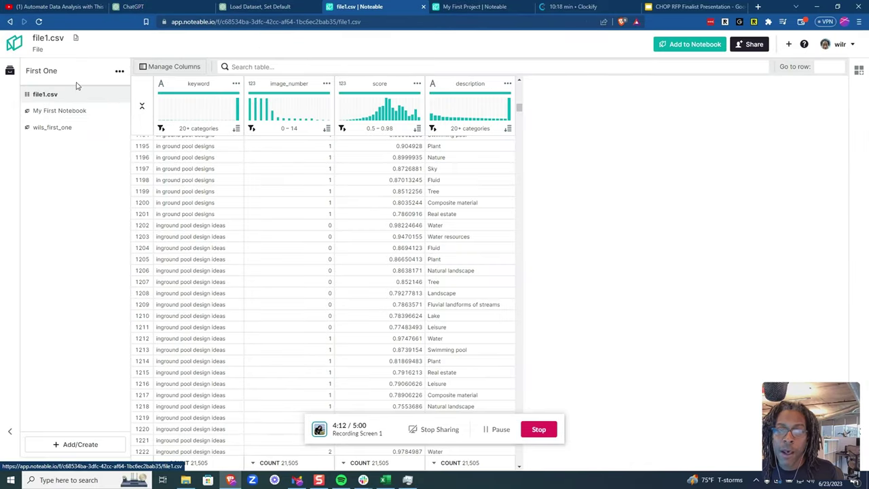
{"action": "key", "text": "ctrl+2"}
{"action": "key", "text": "ctrl+3"}
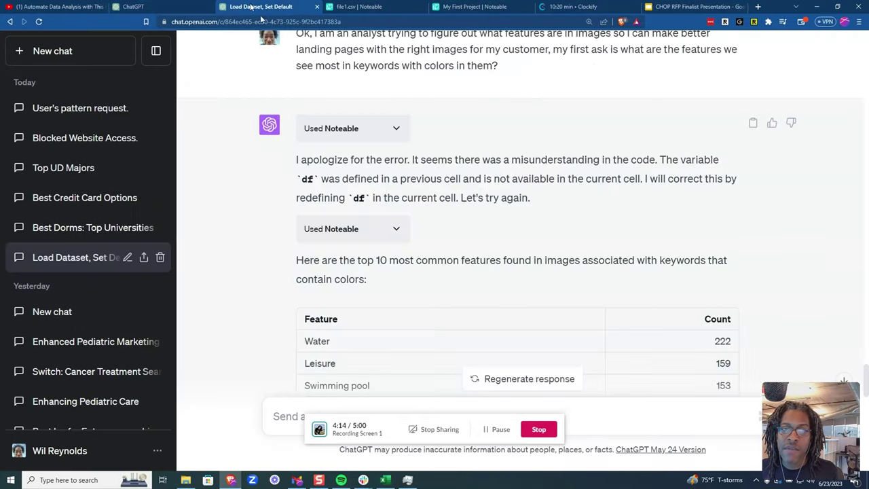
Review the pool shapes list and the conversation's early instructions for uploading file1.csv to the First-One project.
{"action": "scroll", "coordinate": [358, 116], "scroll_direction": "down", "scroll_amount": 5}
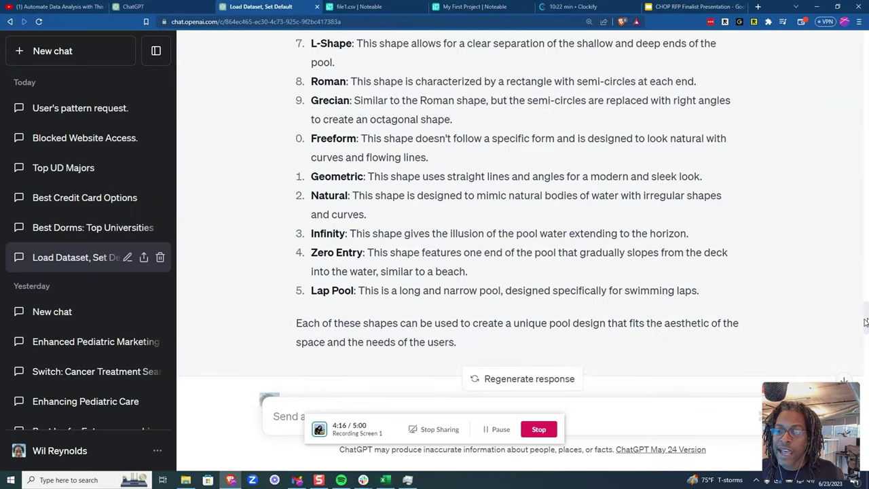
{"action": "scroll", "coordinate": [854, 205], "scroll_direction": "up", "scroll_amount": 10}
{"action": "scroll", "coordinate": [854, 204], "scroll_direction": "up", "scroll_amount": 15}
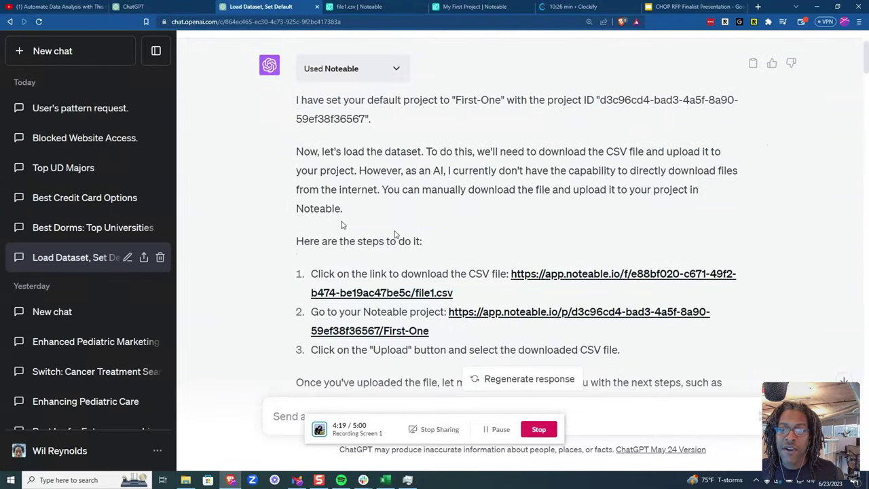
{"action": "scroll", "coordinate": [433, 227], "scroll_direction": "down", "scroll_amount": 2}
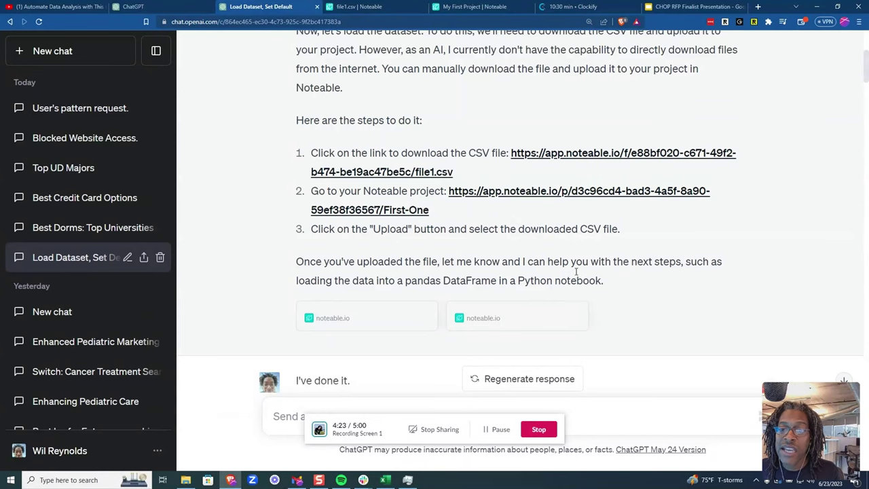
{"action": "scroll", "coordinate": [576, 275], "scroll_direction": "down", "scroll_amount": 2}
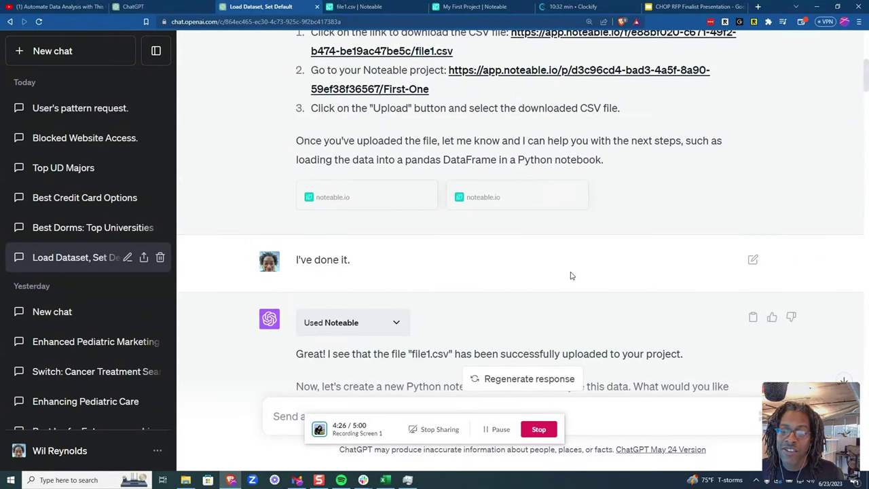